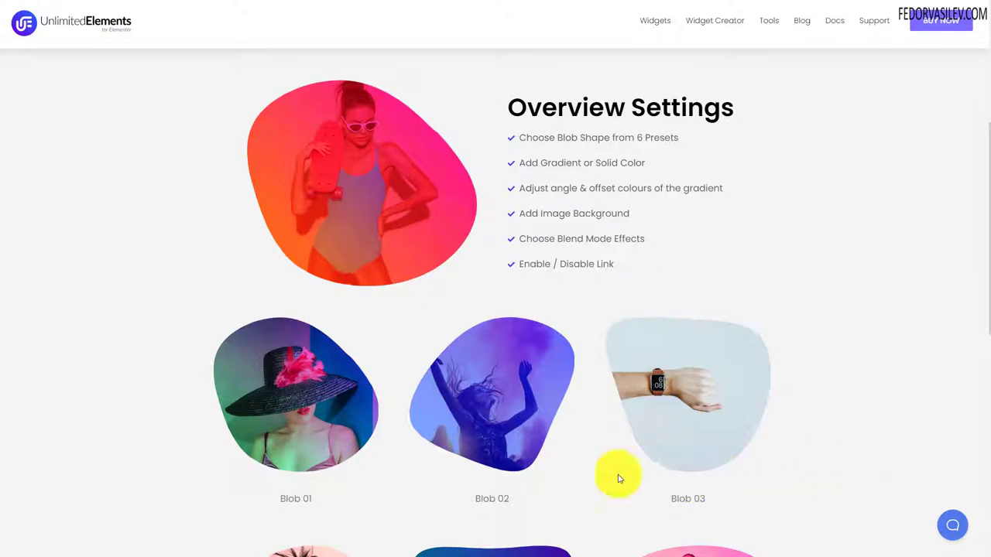
# Step: Scroll down the demo page through the Blob 01–06 examples
pyautogui.scroll(-2, 336, 166)
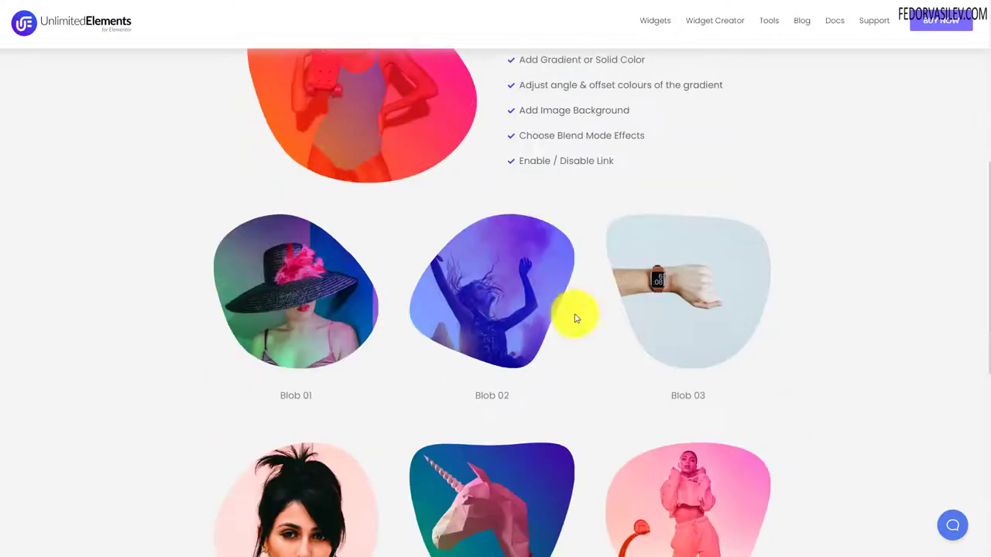
pyautogui.scroll(-3, 400, 240)
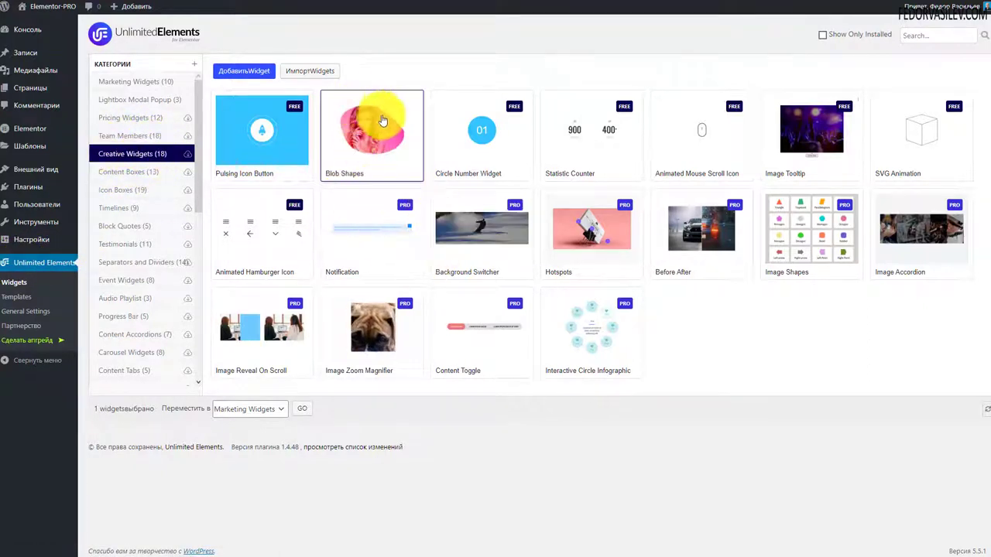
pyautogui.moveTo(258, 147)
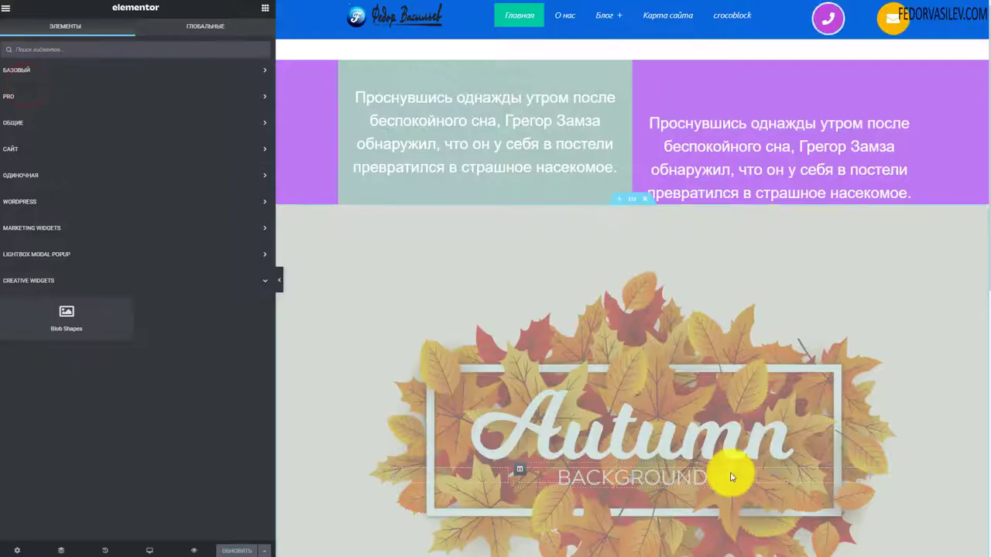
# Step: Drag Blob Shapes from Creative Widgets into the purple section's right column, above its text
pyautogui.click(41, 282)
pyautogui.click(35, 281)
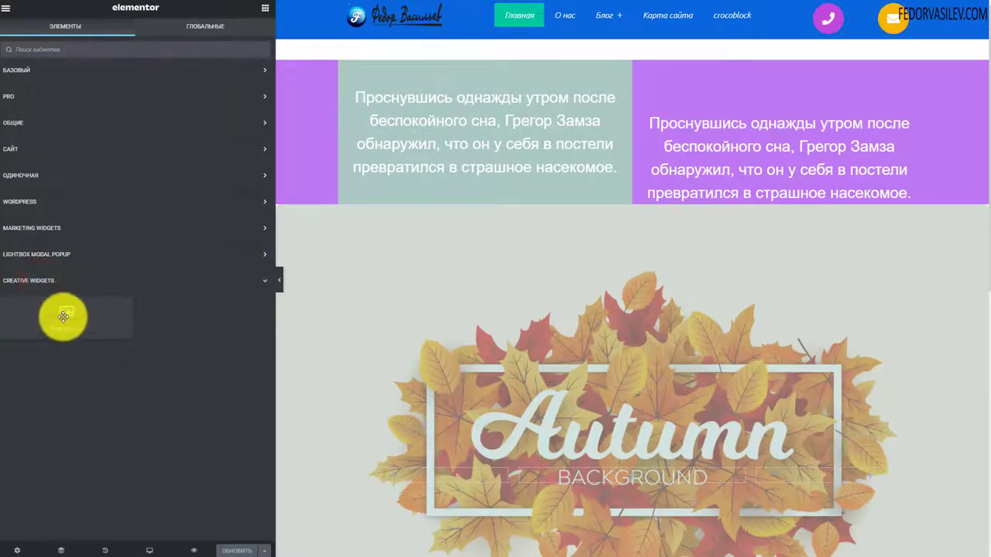
pyautogui.moveTo(63, 317); pyautogui.dragTo(708, 117)
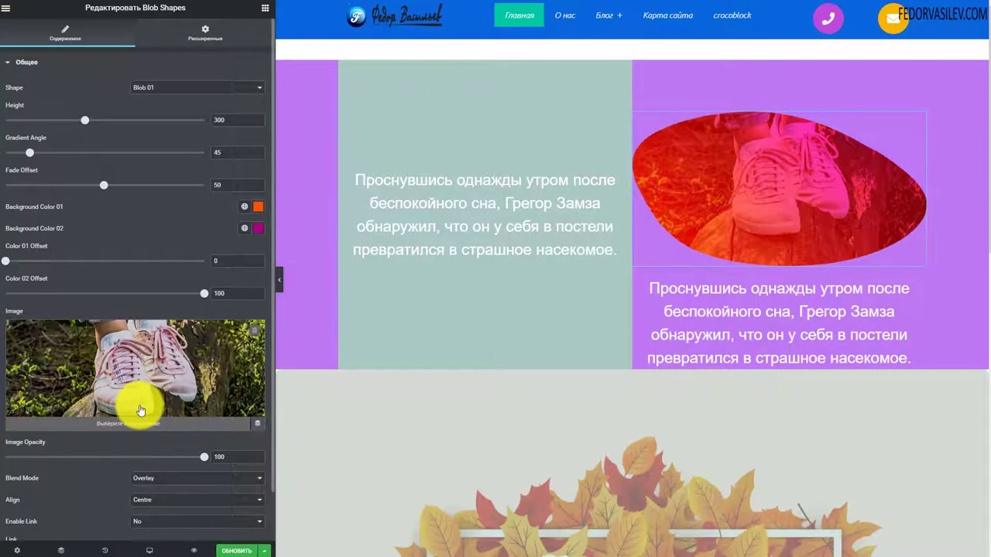
# Step: Replace the sneaker image with the woman-in-black-hat photo from the media library
pyautogui.click(109, 363)
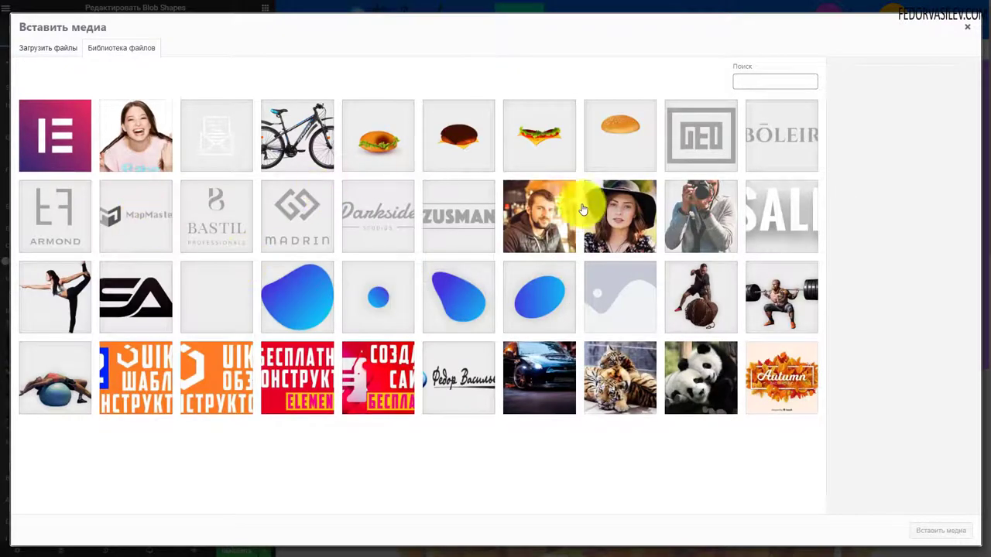
pyautogui.click(610, 220)
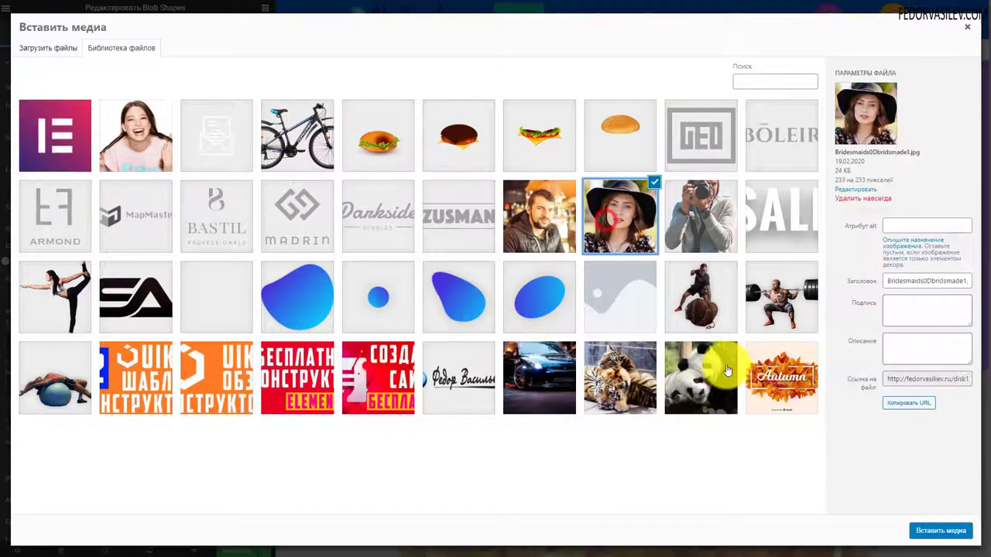
pyautogui.click(929, 532)
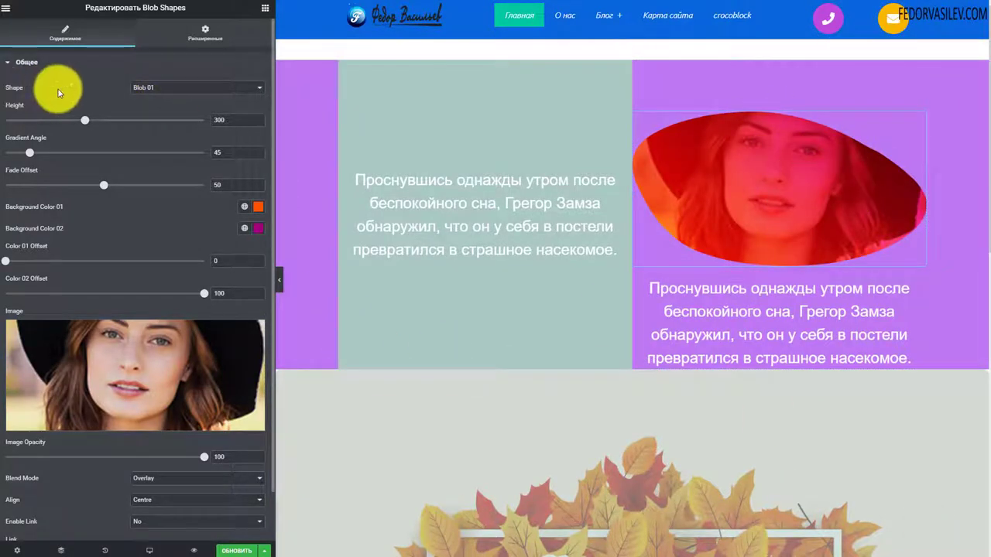
# Step: Try Blob 04, then settle on the Blob 06 shape and raise the height to 500
pyautogui.click(144, 90)
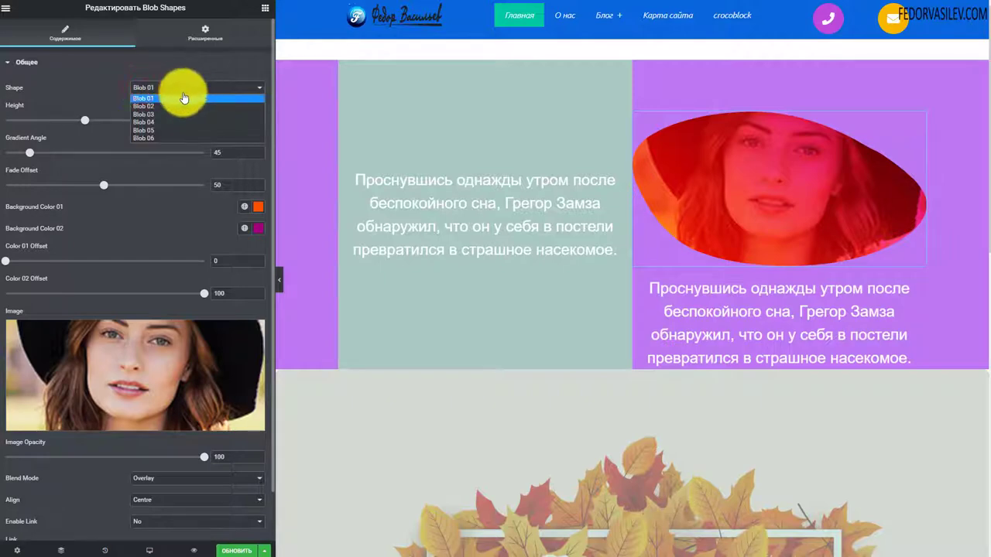
pyautogui.click(153, 115)
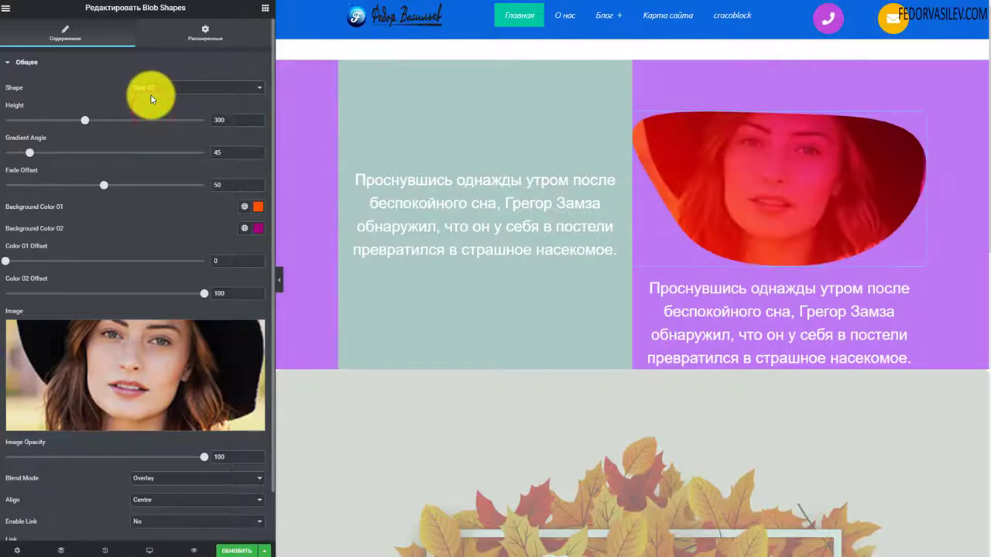
pyautogui.click(155, 86)
pyautogui.click(157, 127)
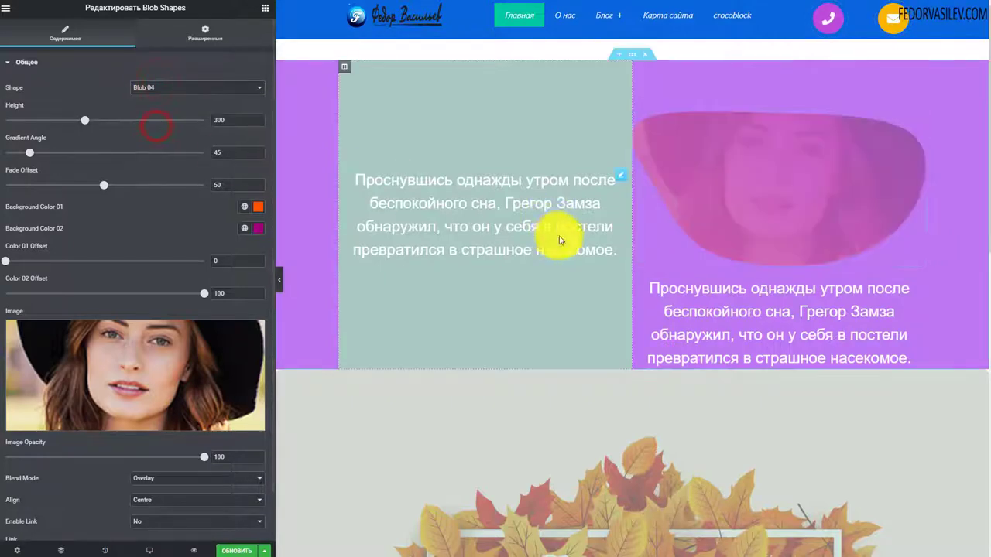
pyautogui.click(217, 94)
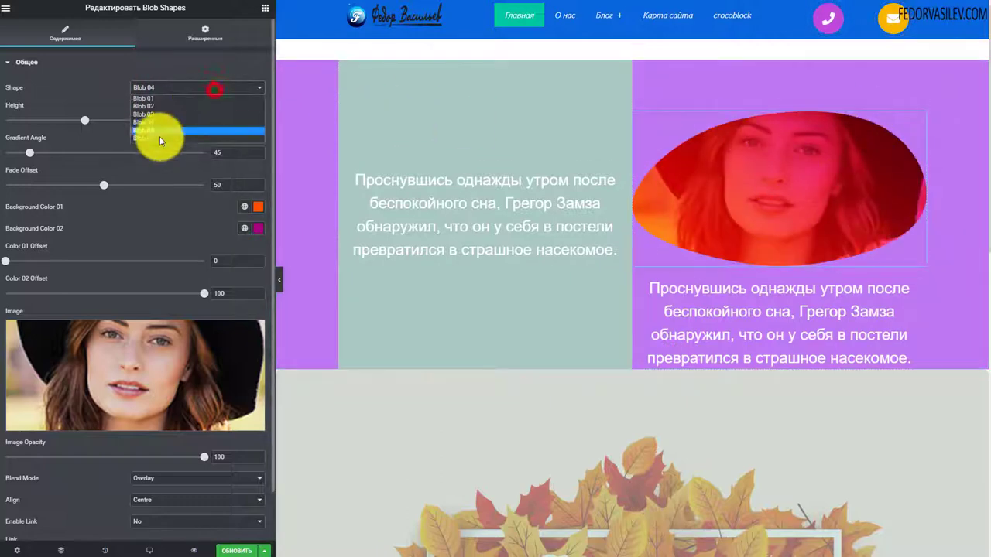
pyautogui.click(159, 154)
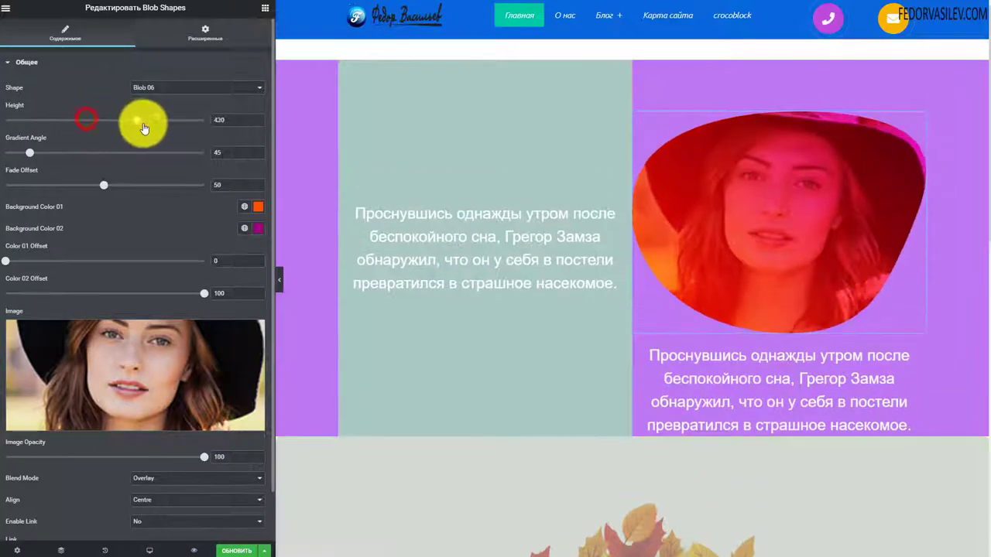
pyautogui.moveTo(86, 121); pyautogui.dragTo(140, 121)
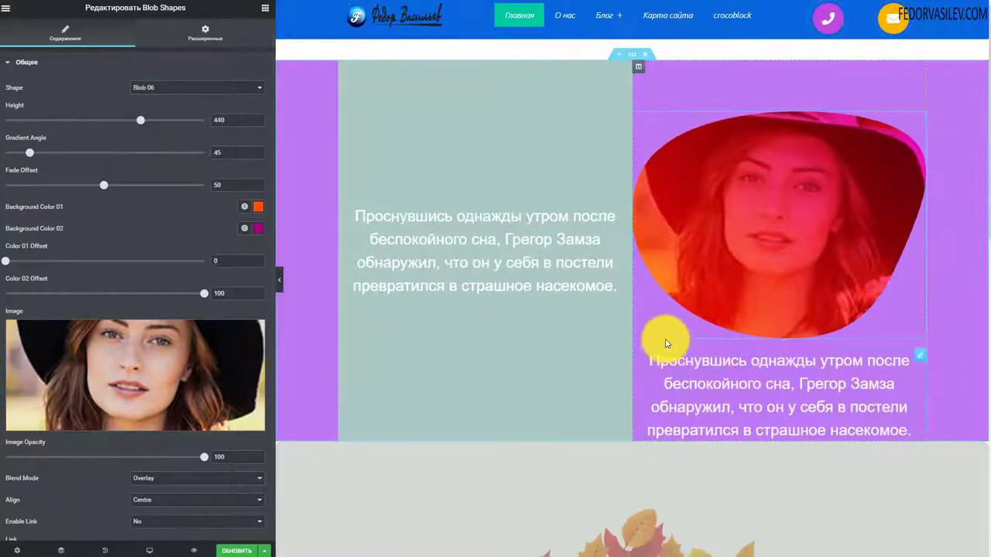
pyautogui.moveTo(140, 120)
pyautogui.mouseDown()
pyautogui.moveTo(175, 120)
pyautogui.moveTo(164, 121)
pyautogui.mouseUp()
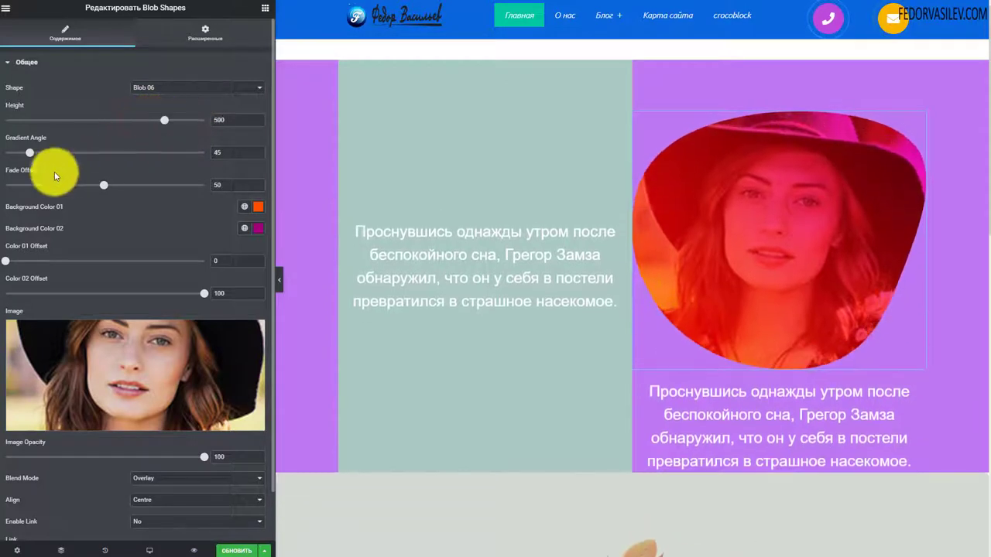
# Step: Set Gradient Angle 287, Fade Offset 83, and Background Color 01 to #FFDBCA
pyautogui.moveTo(34, 155); pyautogui.dragTo(153, 155)
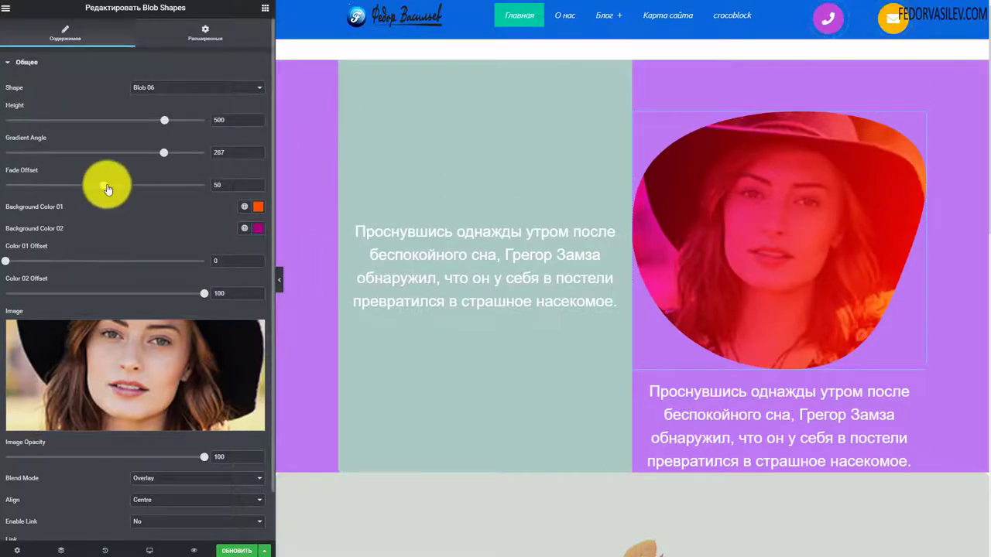
pyautogui.moveTo(107, 190)
pyautogui.mouseDown()
pyautogui.moveTo(33, 188)
pyautogui.moveTo(154, 190)
pyautogui.mouseUp()
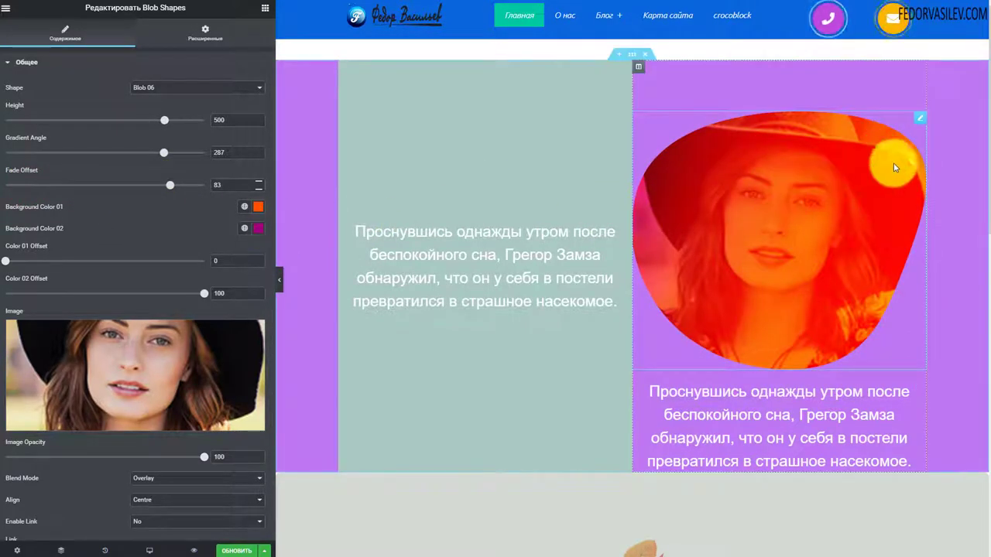
pyautogui.click(258, 206)
pyautogui.moveTo(185, 286); pyautogui.dragTo(164, 246)
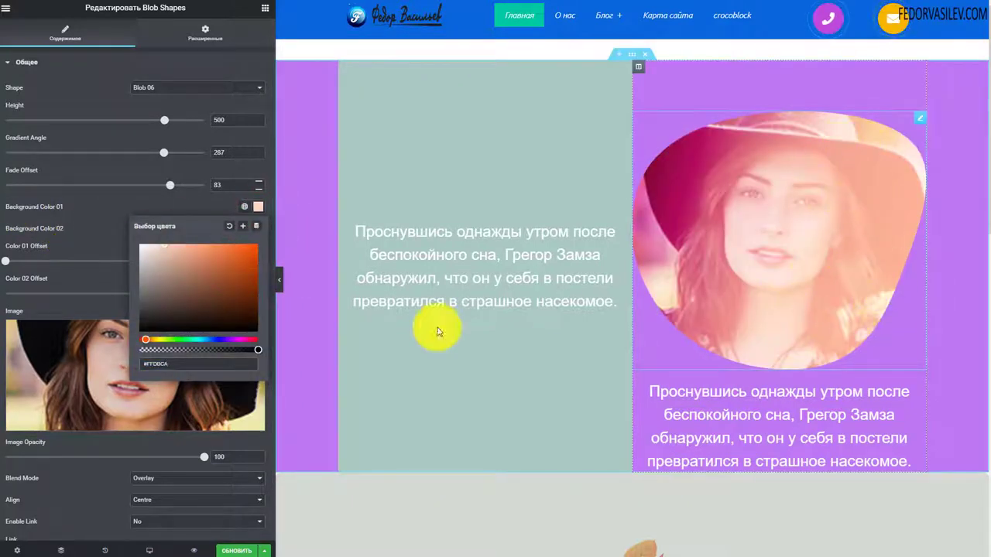
# Step: Drag the alpha of Background Color 02 and Background Color 01 to fully transparent
pyautogui.click(71, 231)
pyautogui.click(258, 228)
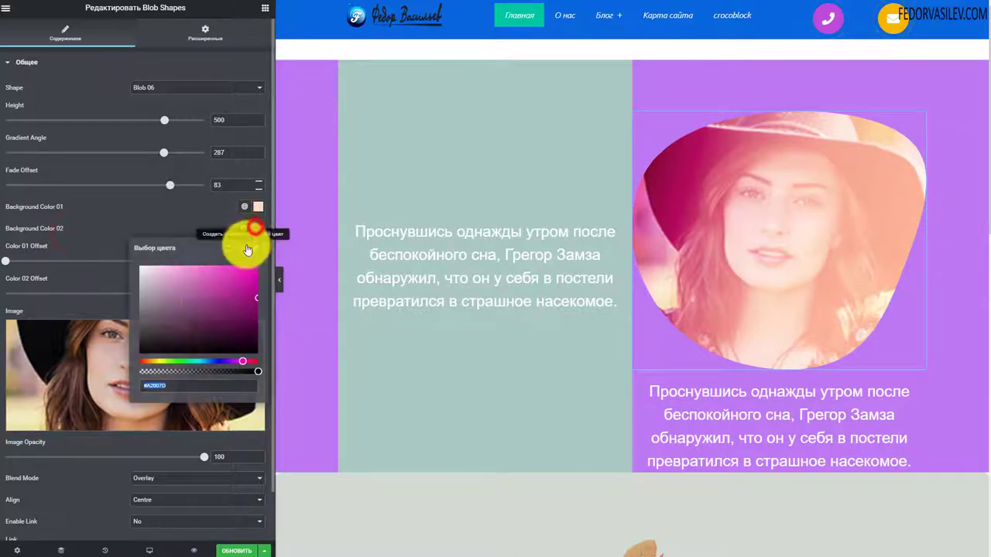
pyautogui.click(176, 363)
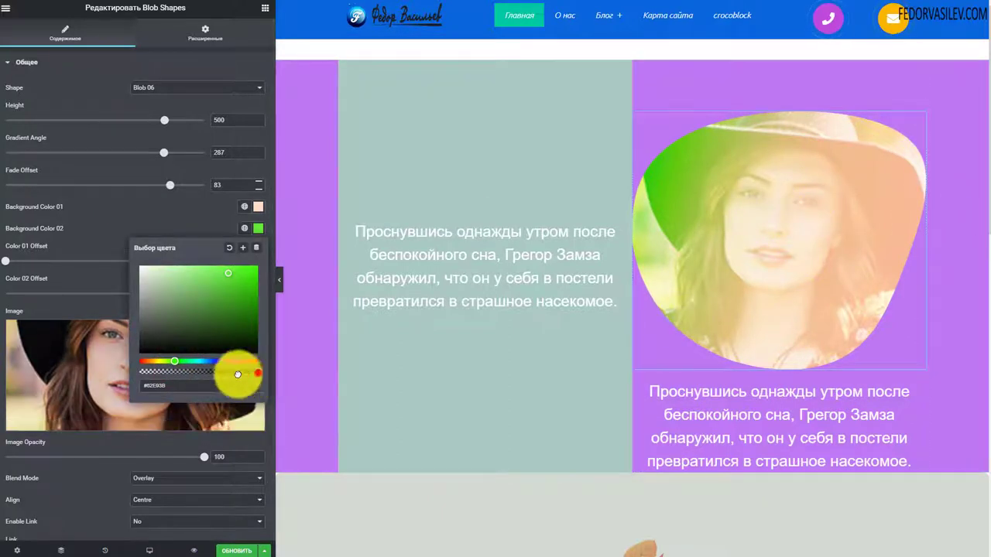
pyautogui.moveTo(237, 374); pyautogui.dragTo(141, 373)
pyautogui.click(184, 226)
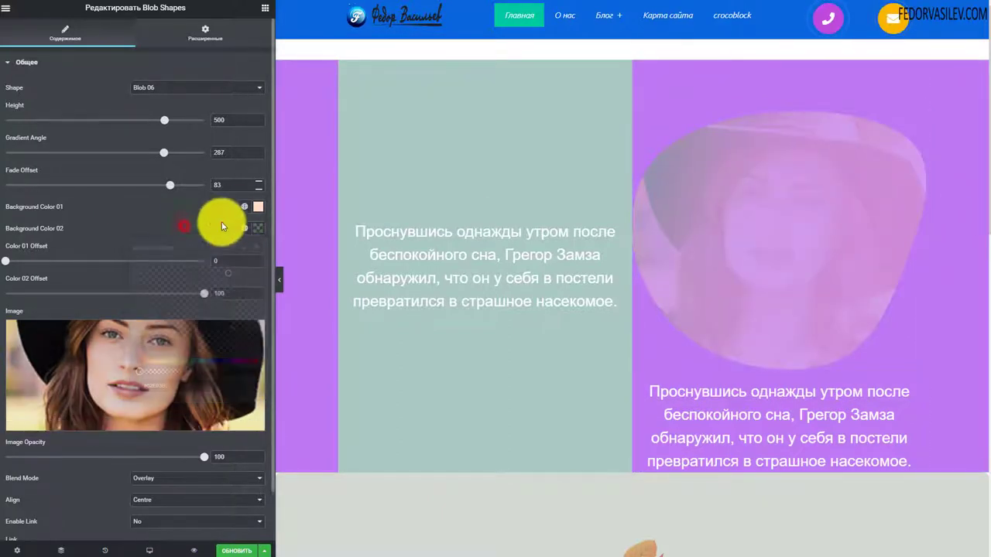
pyautogui.click(258, 207)
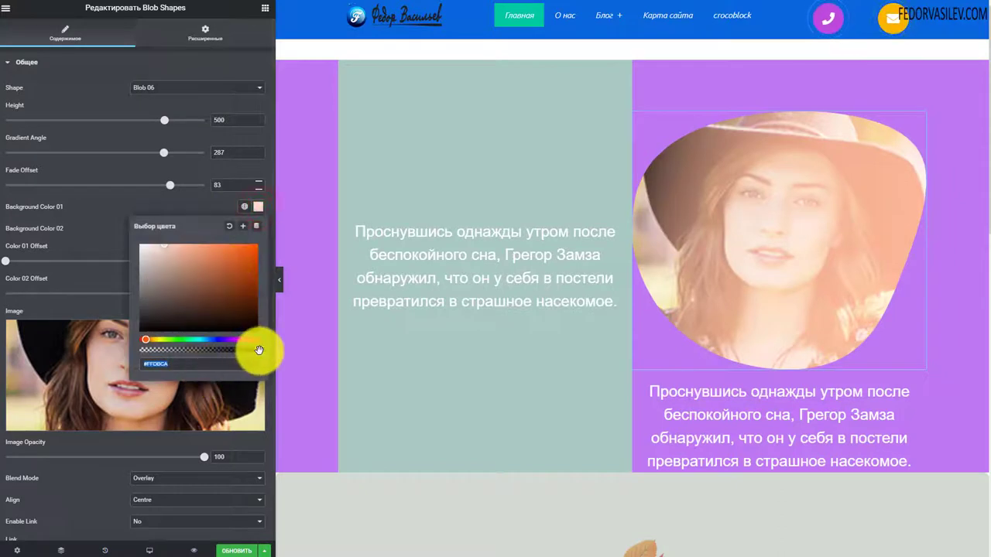
pyautogui.moveTo(259, 350); pyautogui.dragTo(139, 352)
pyautogui.click(449, 398)
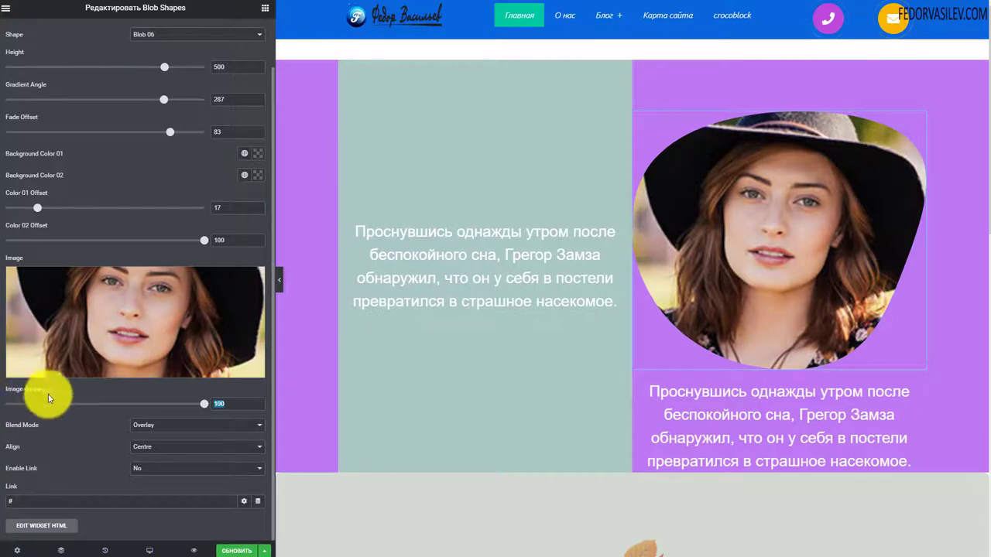
# Step: Lower the image opacity and try the Lighten blend mode
pyautogui.moveTo(205, 405); pyautogui.dragTo(107, 404)
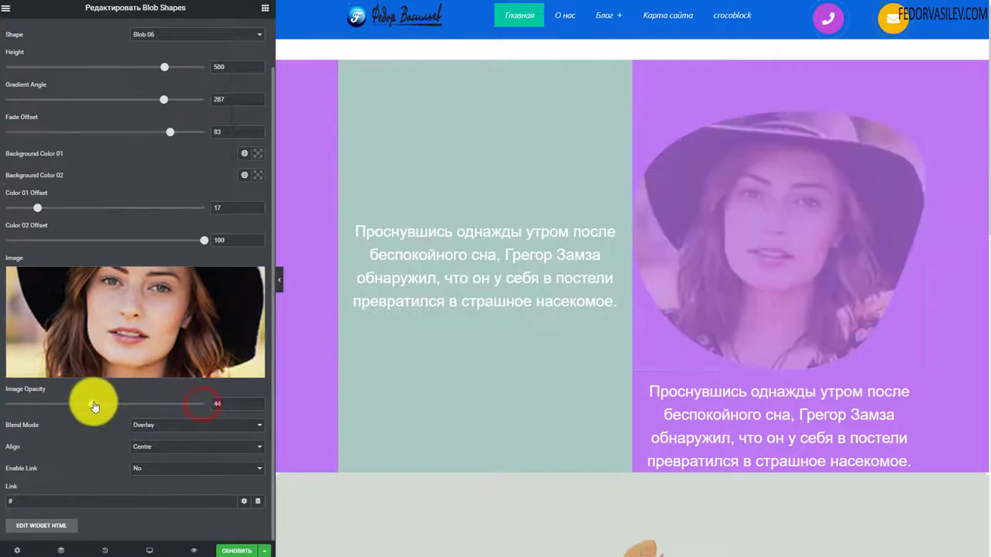
pyautogui.click(99, 420)
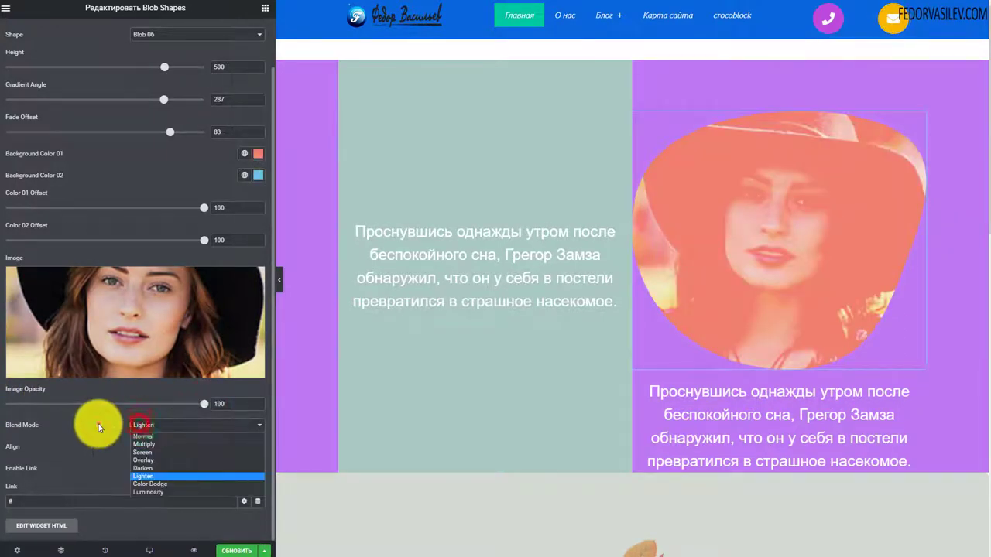
pyautogui.click(93, 420)
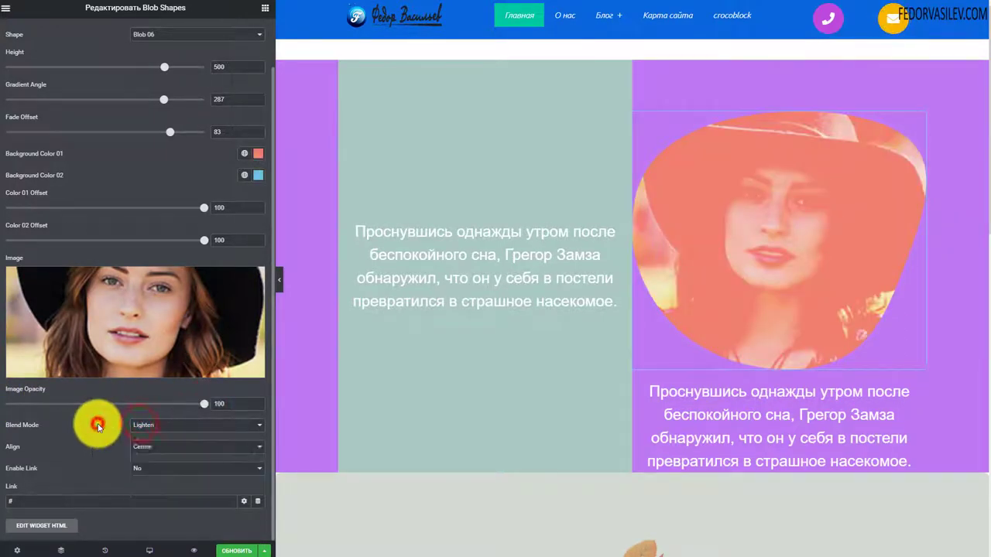
pyautogui.click(258, 176)
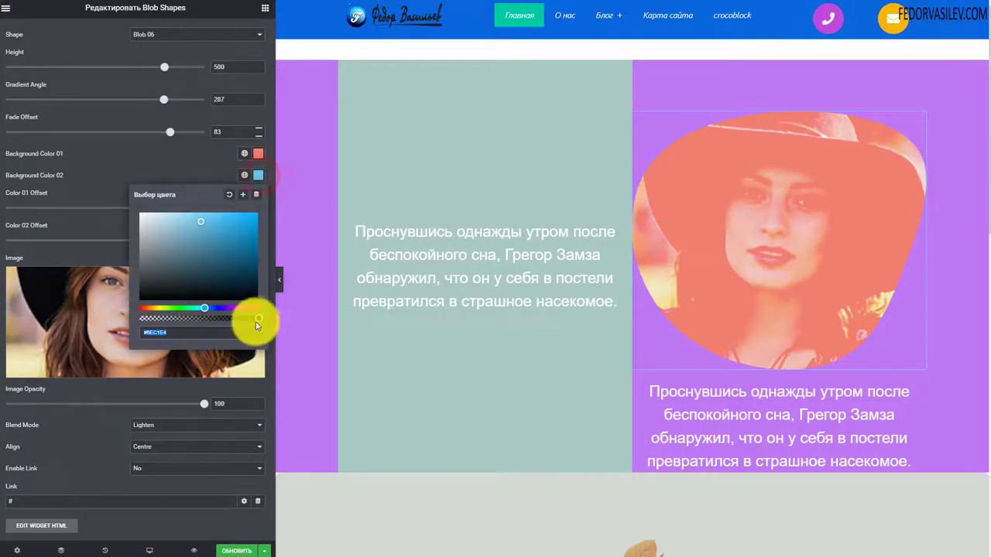
pyautogui.click(141, 162)
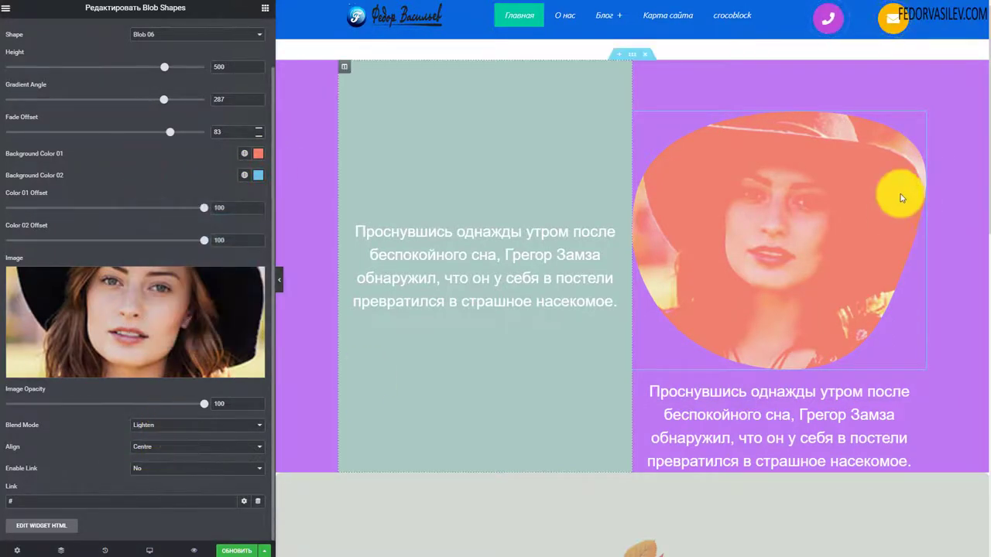
# Step: Try Color Dodge, set the blend mode to Luminosity, and set Enable Link to Yes
pyautogui.click(227, 424)
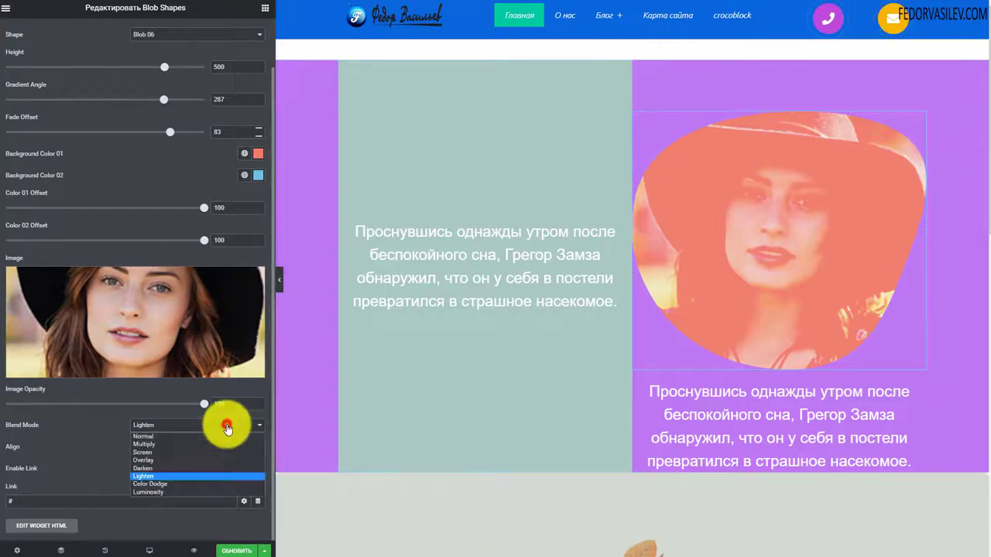
pyautogui.click(169, 485)
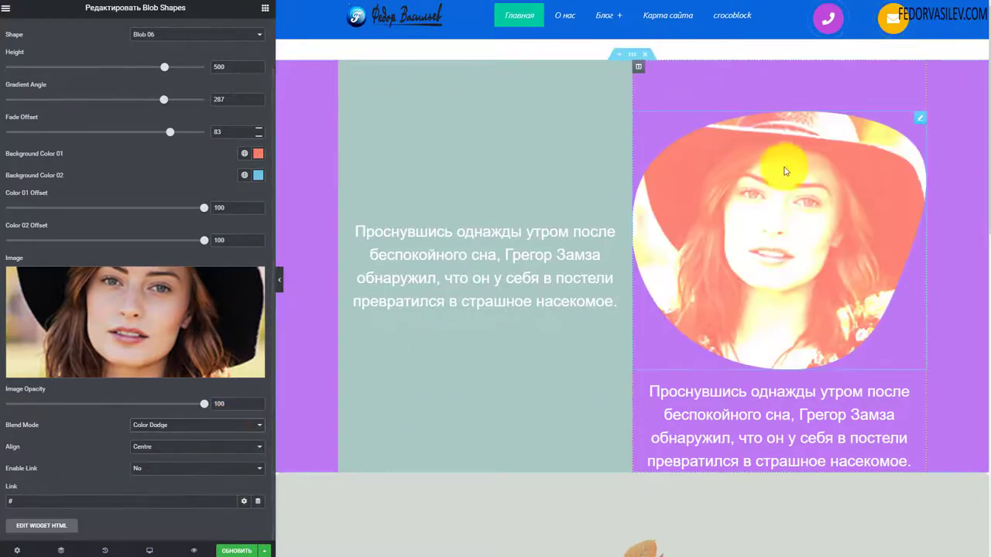
pyautogui.click(184, 425)
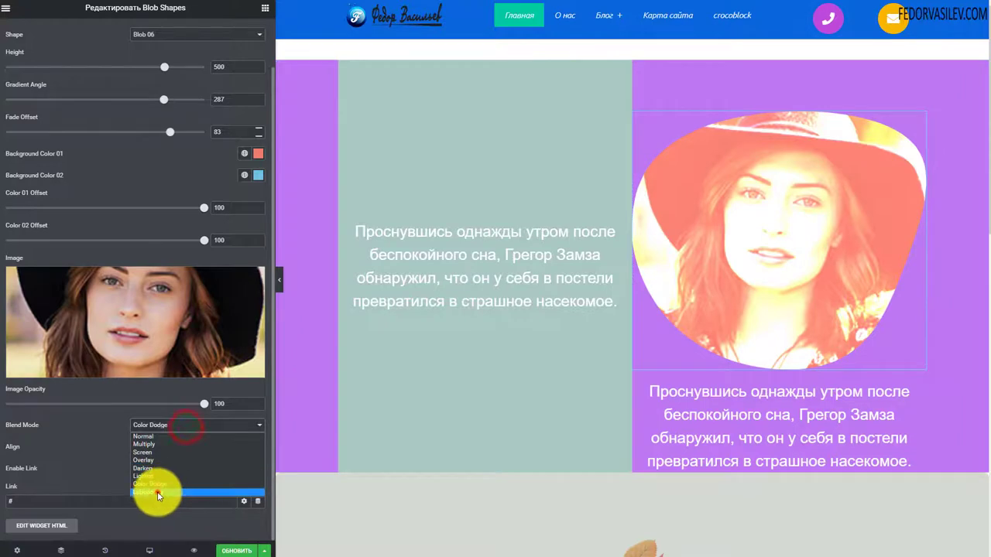
pyautogui.click(158, 493)
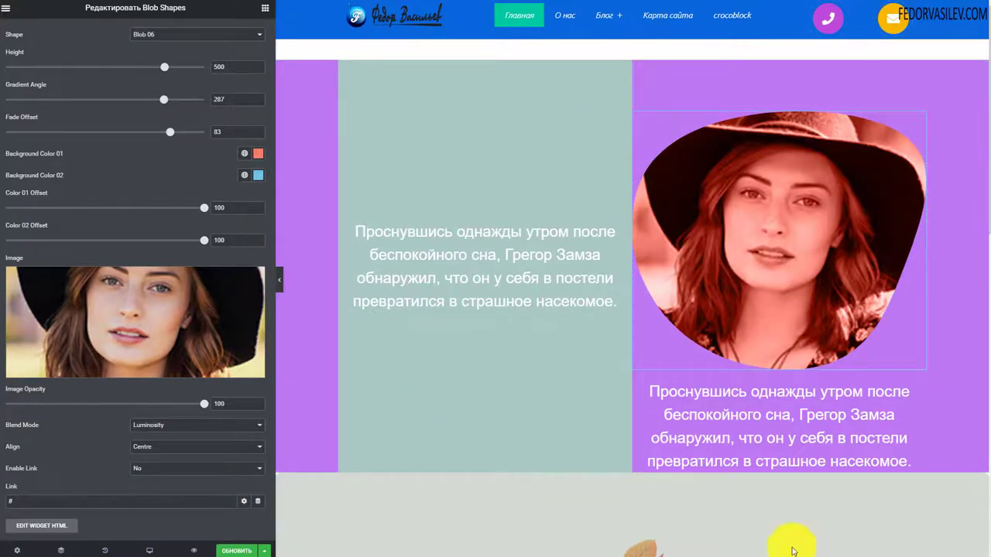
pyautogui.click(152, 475)
pyautogui.click(148, 480)
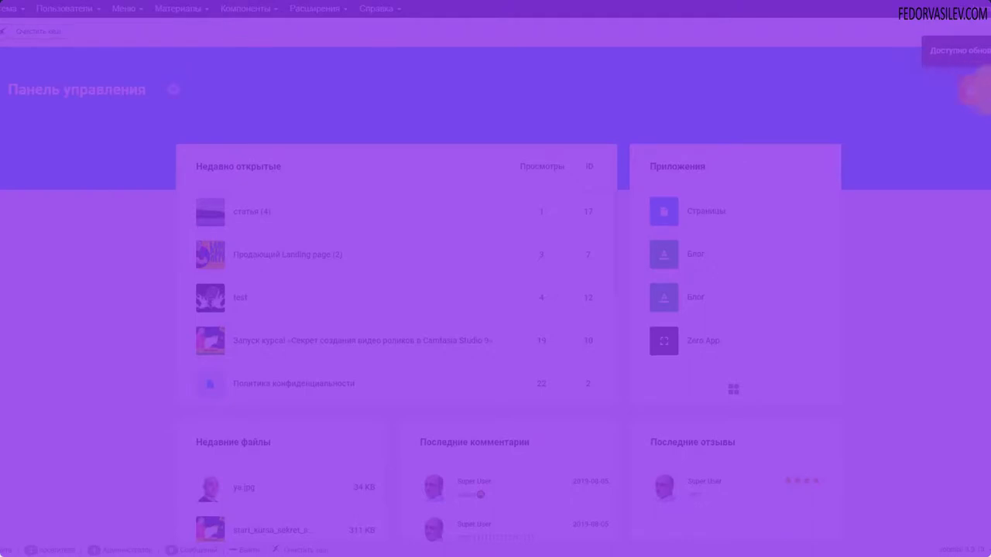
# Step: Check the admin notifications, open the Zero App article list, and pick the third settings-menu item
pyautogui.click(972, 91)
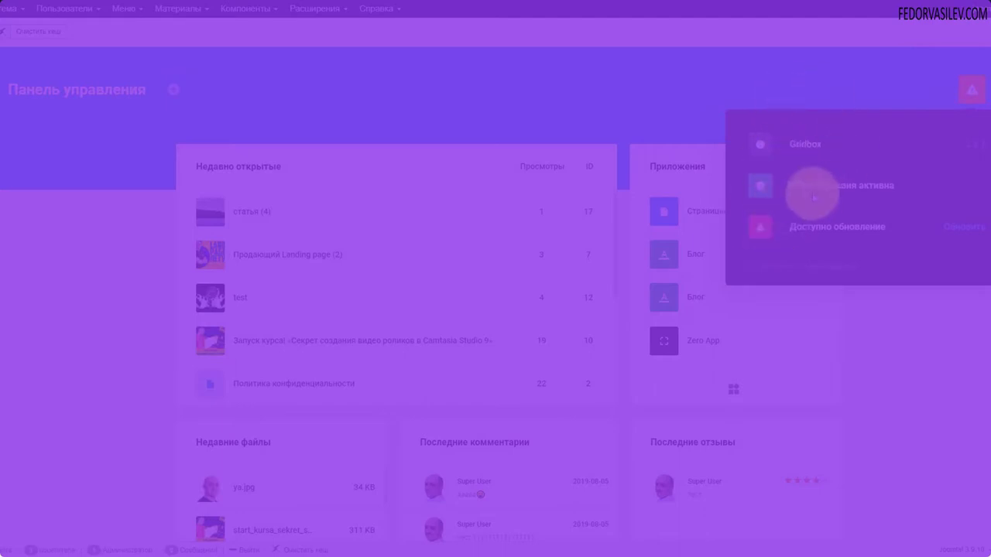
pyautogui.click(812, 198)
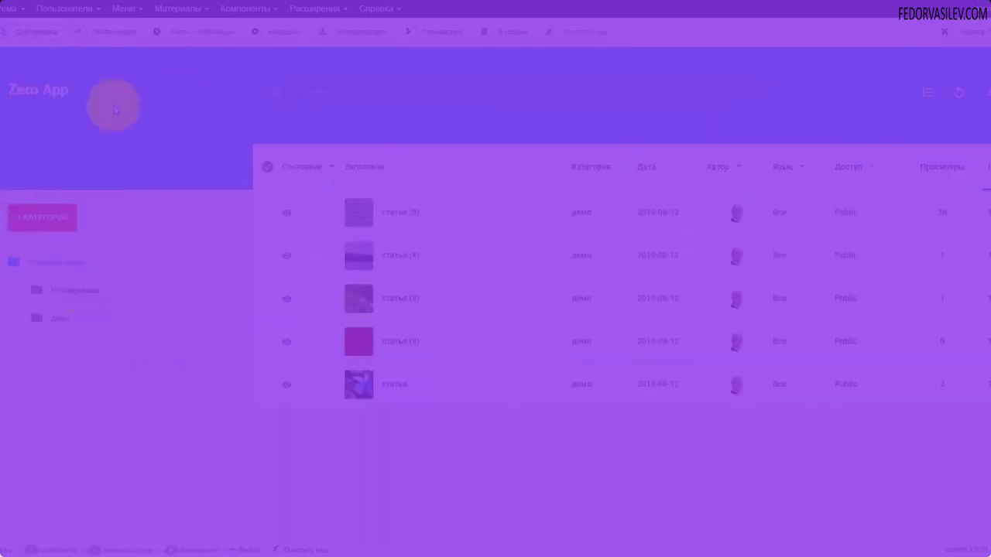
pyautogui.click(96, 90)
pyautogui.click(105, 232)
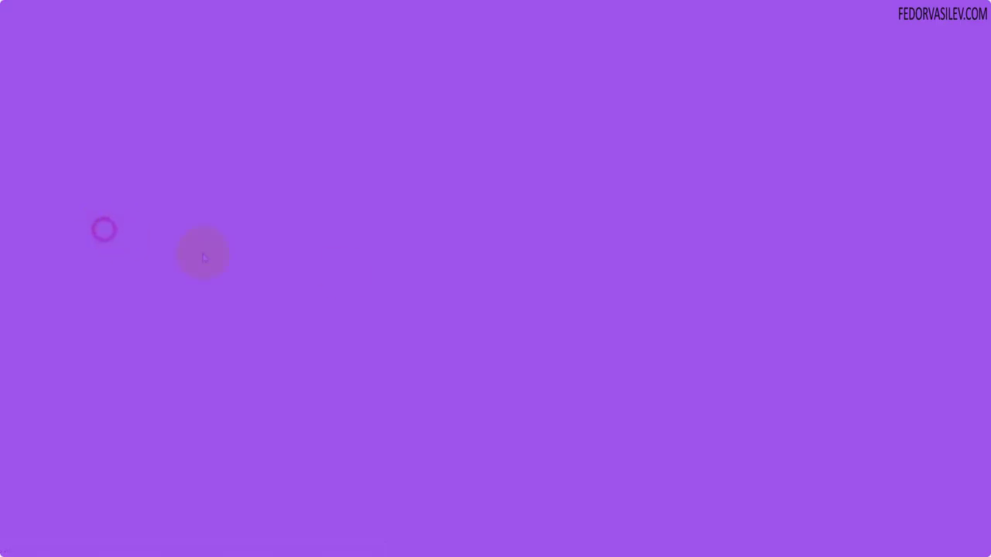